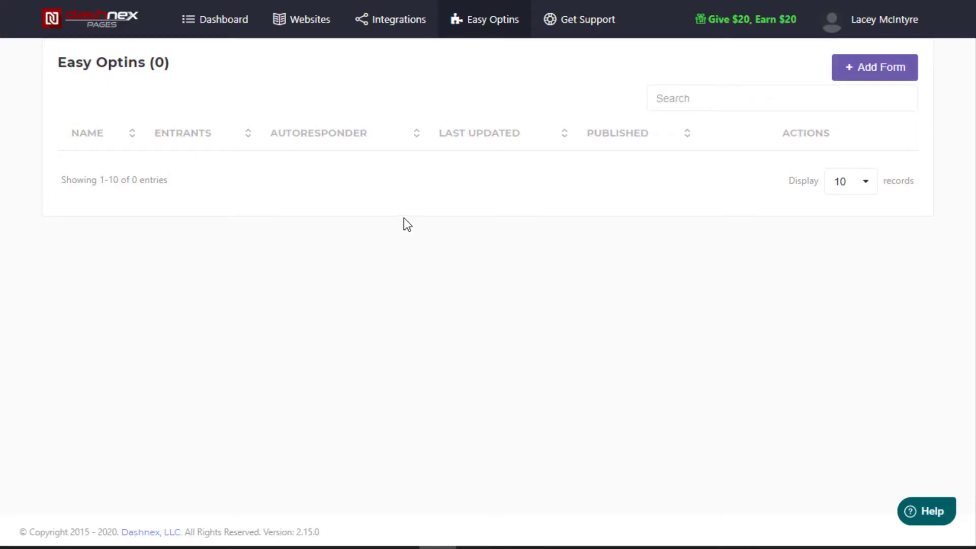
Reload Easy Optins and add a new form named 'Roofing&Beyond' with description 'Email List'.
click(484, 29)
click(880, 82)
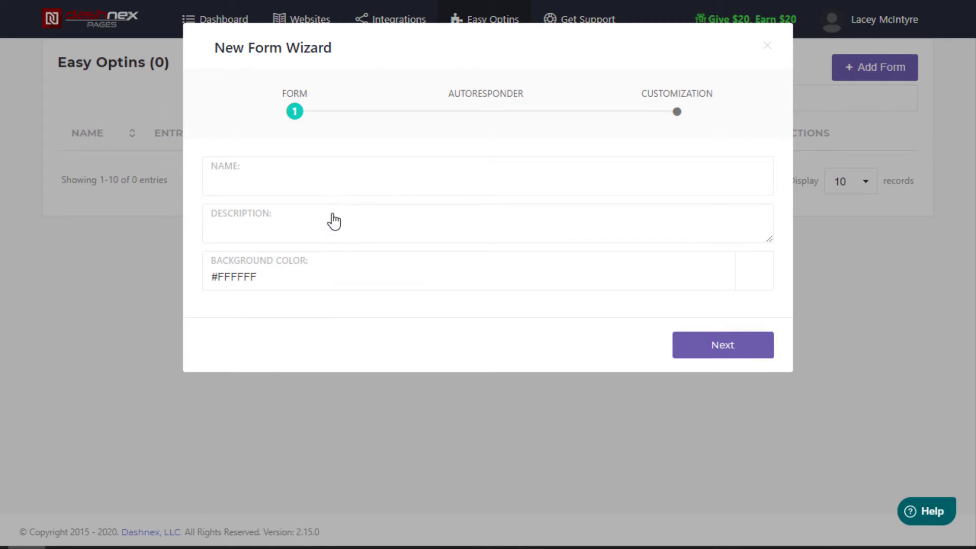
click(742, 347)
click(355, 187)
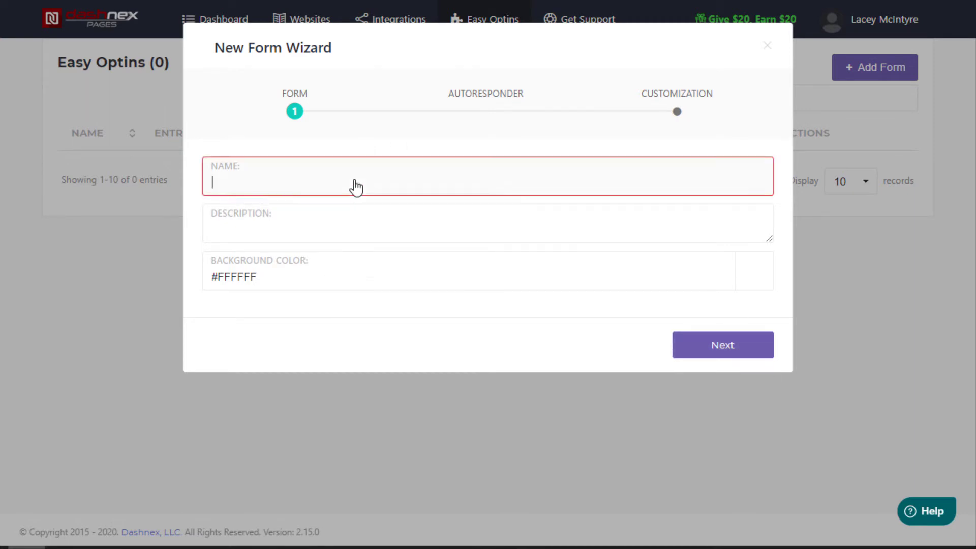
text(Roofin)
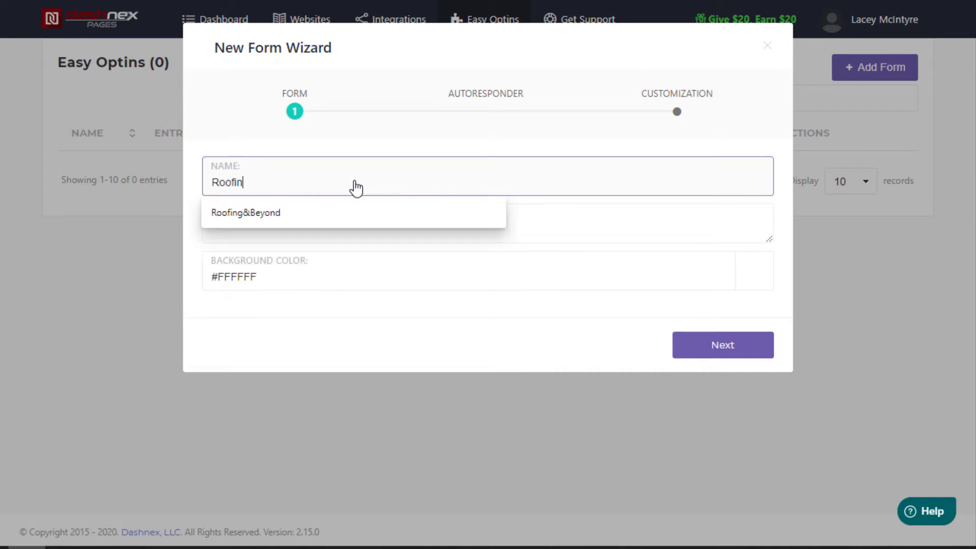
text(g)
click(355, 209)
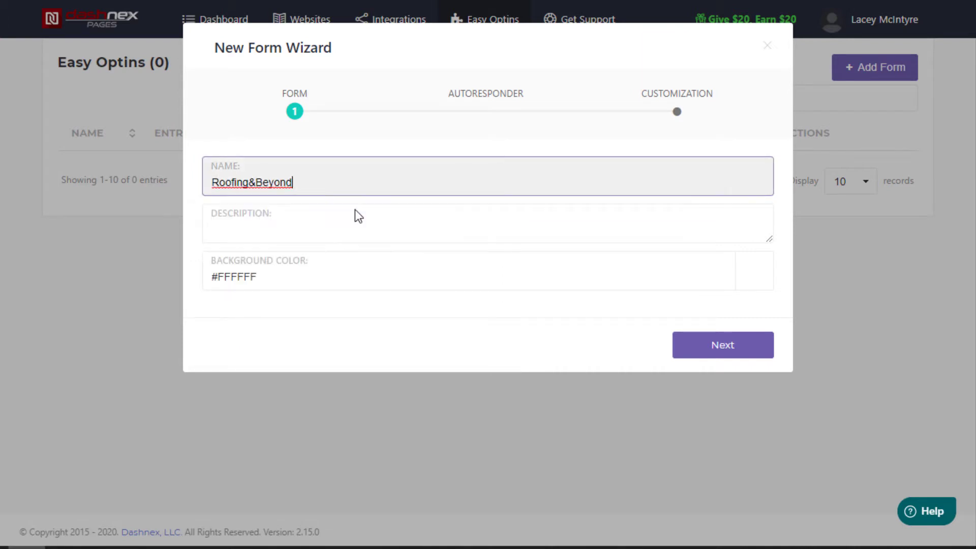
click(350, 238)
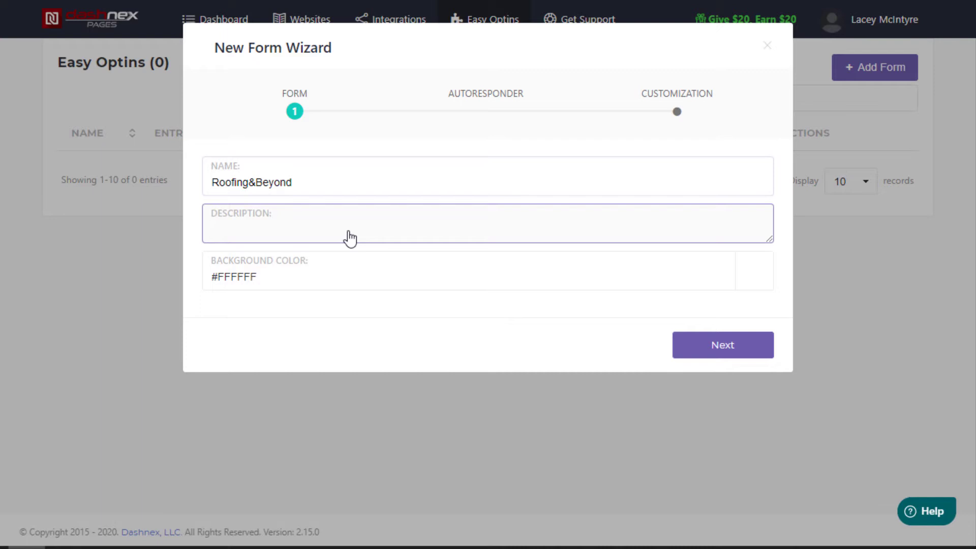
text(Email List)
Link the form to the Roofing&Beyond MailChimp autoresponder and 'Roofing and Beyond' list, and save.
click(696, 357)
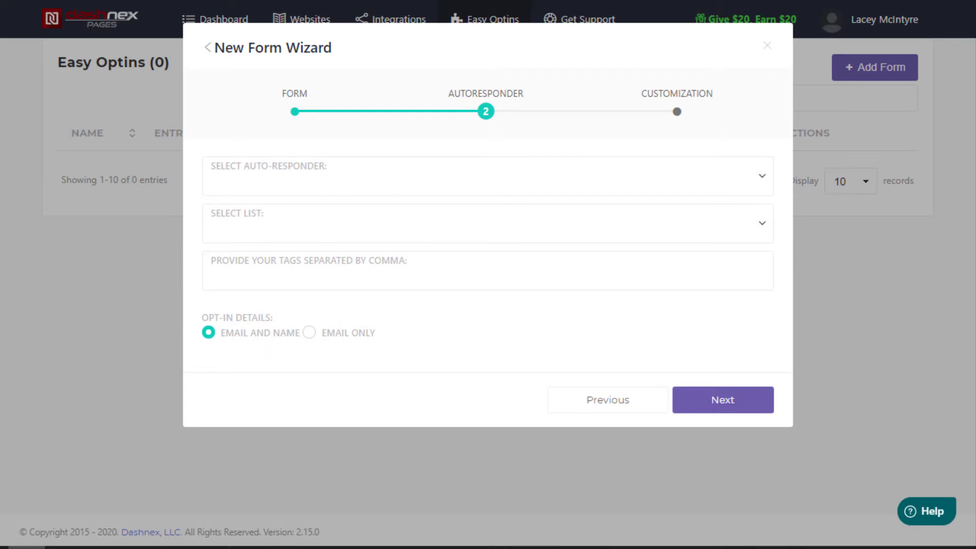
click(312, 185)
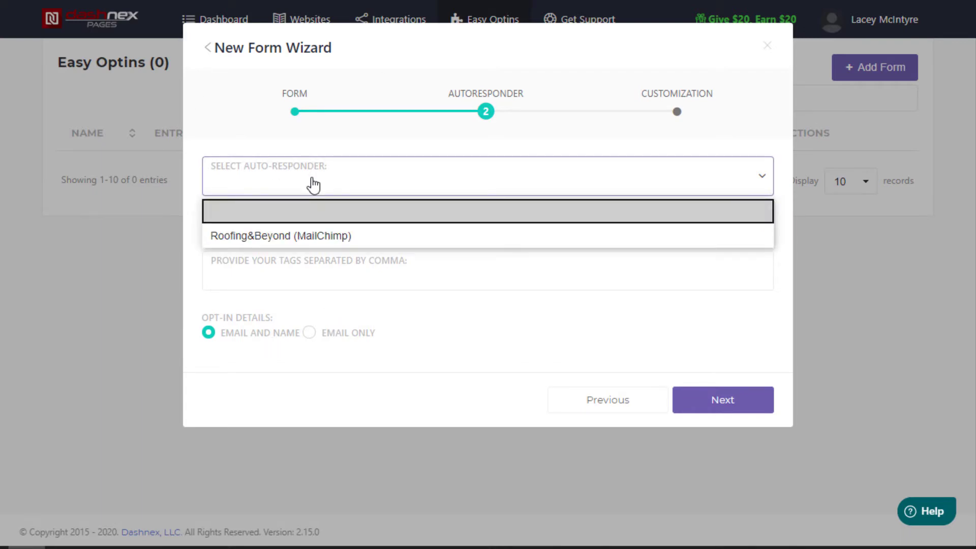
click(307, 237)
click(307, 239)
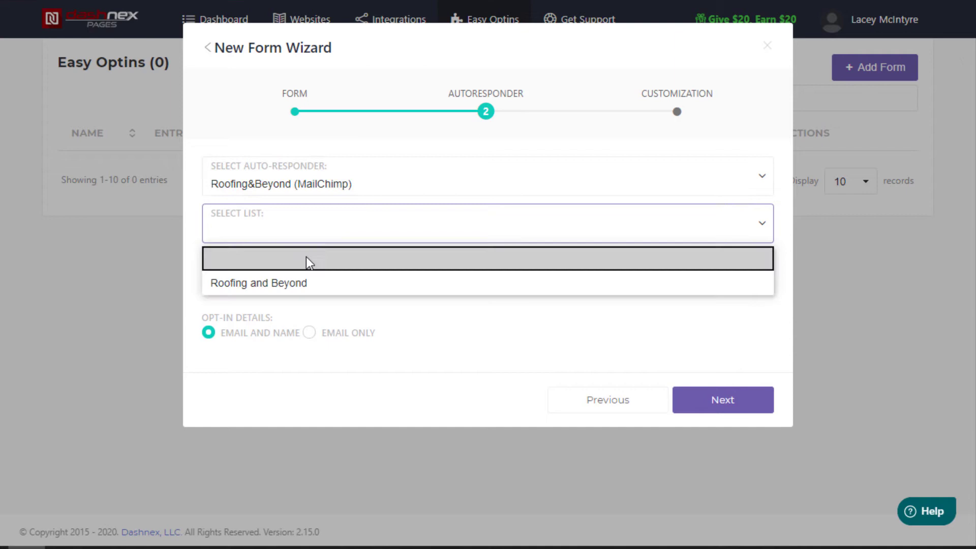
click(306, 283)
click(306, 284)
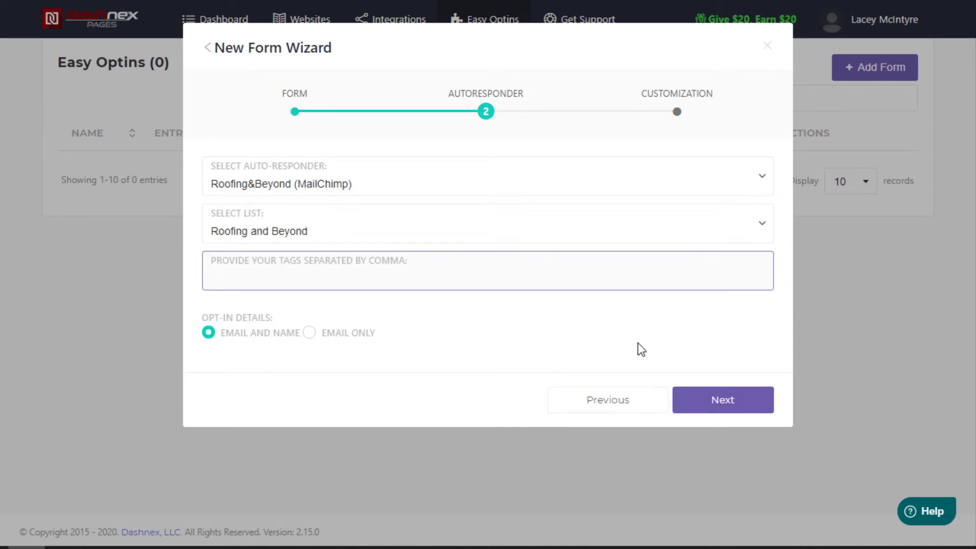
click(697, 409)
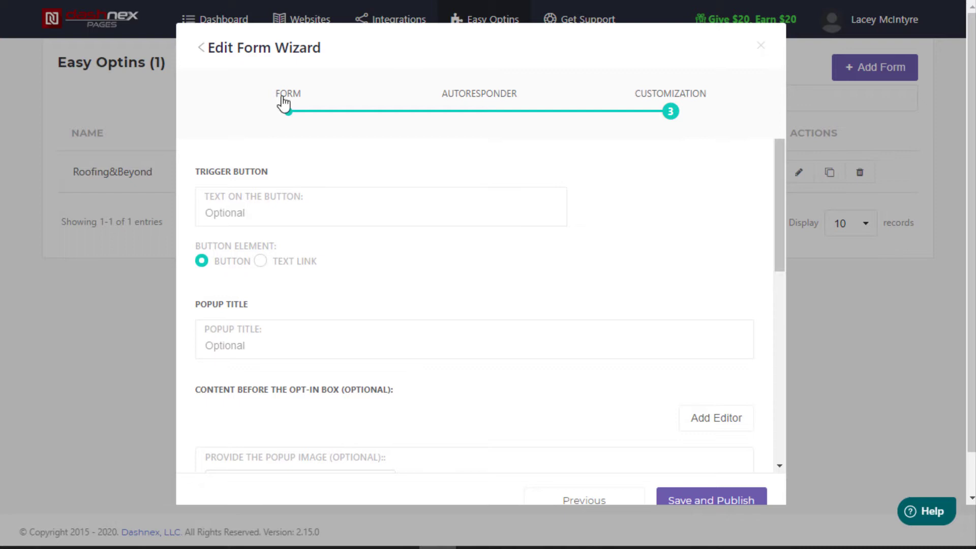
Set the trigger button label to 'Claim Free Bid Now'.
click(225, 219)
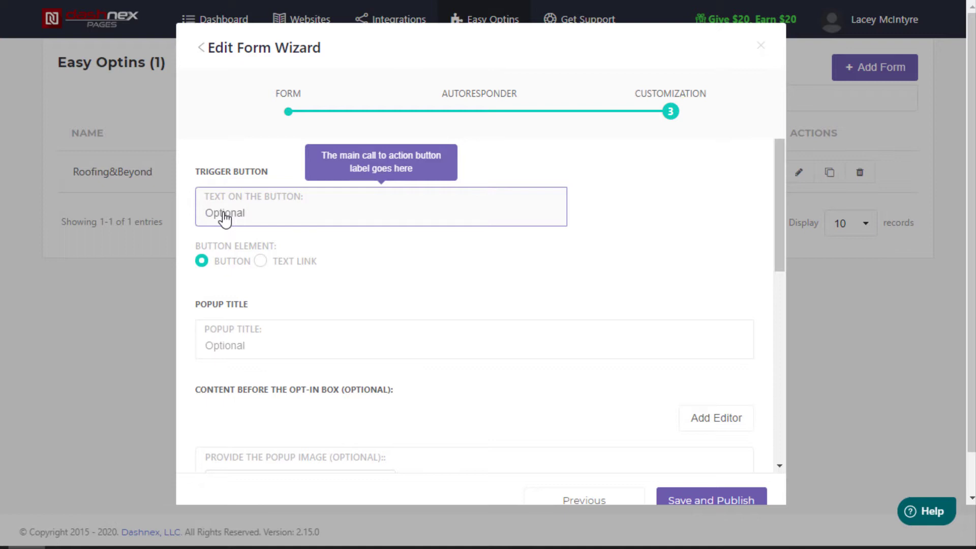
text(Claim)
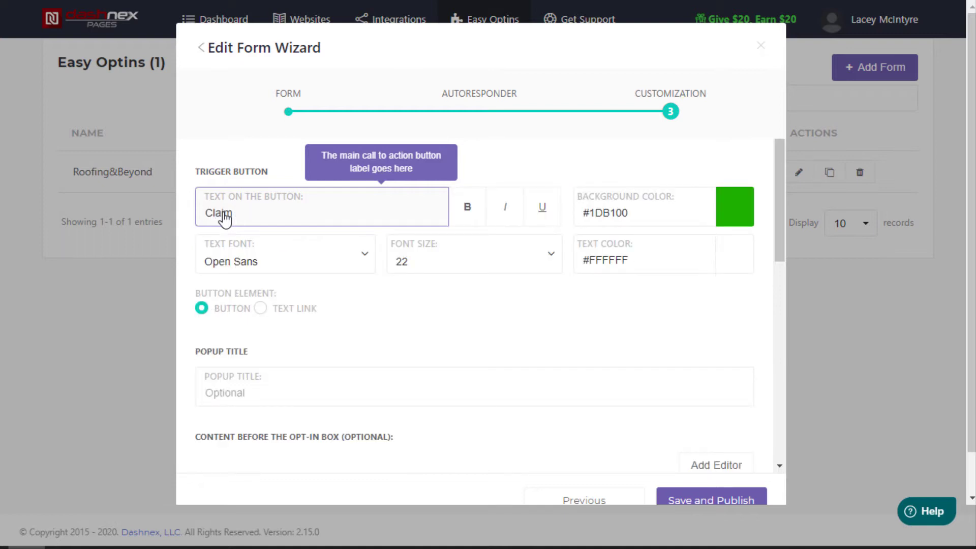
text( Free Bid Now)
Change the trigger button background color to the bright green #2dff04.
click(728, 206)
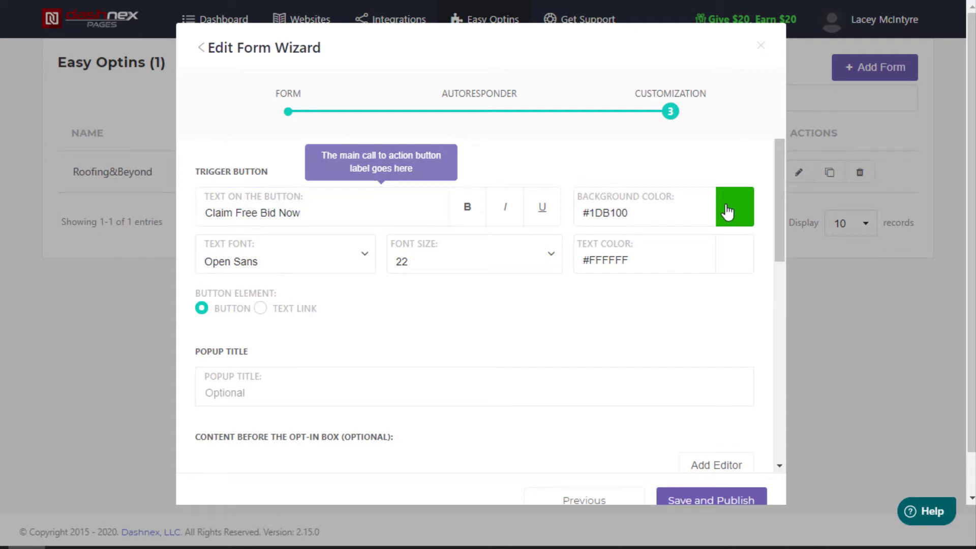
drag(795, 252, 792, 233)
click(595, 336)
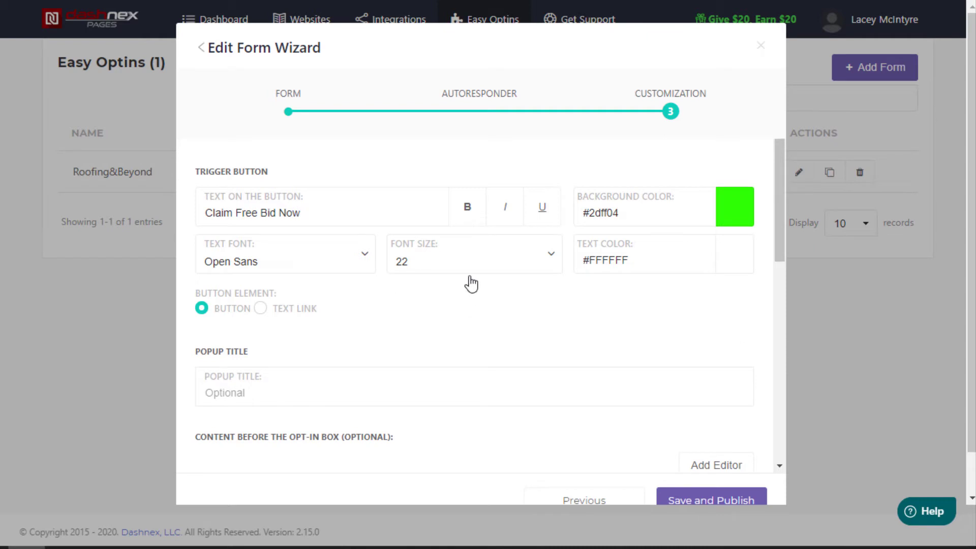
drag(781, 243, 779, 286)
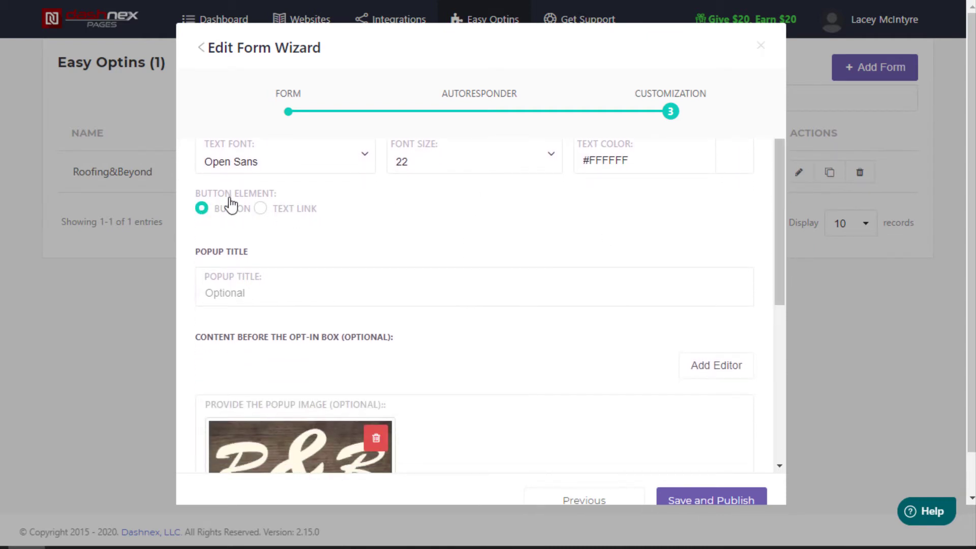
click(226, 300)
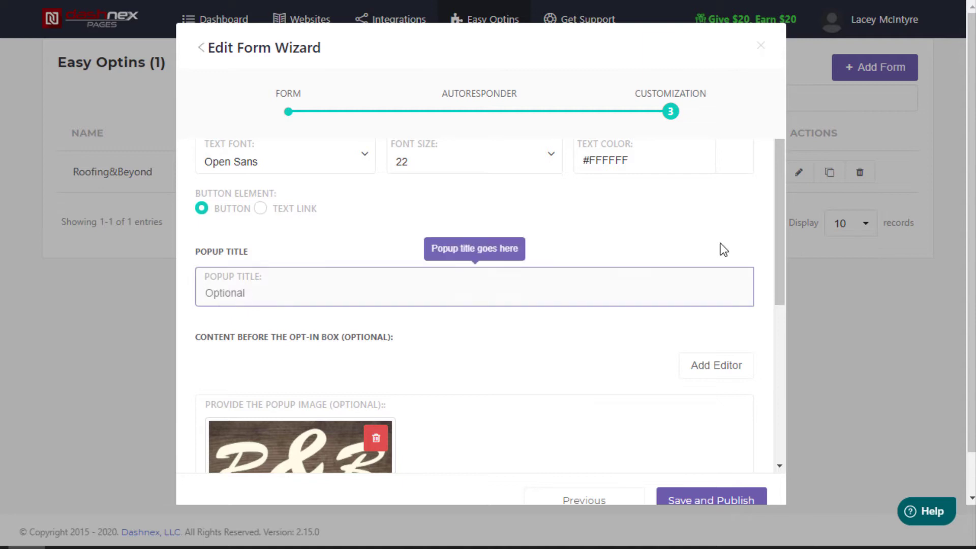
drag(783, 270, 778, 317)
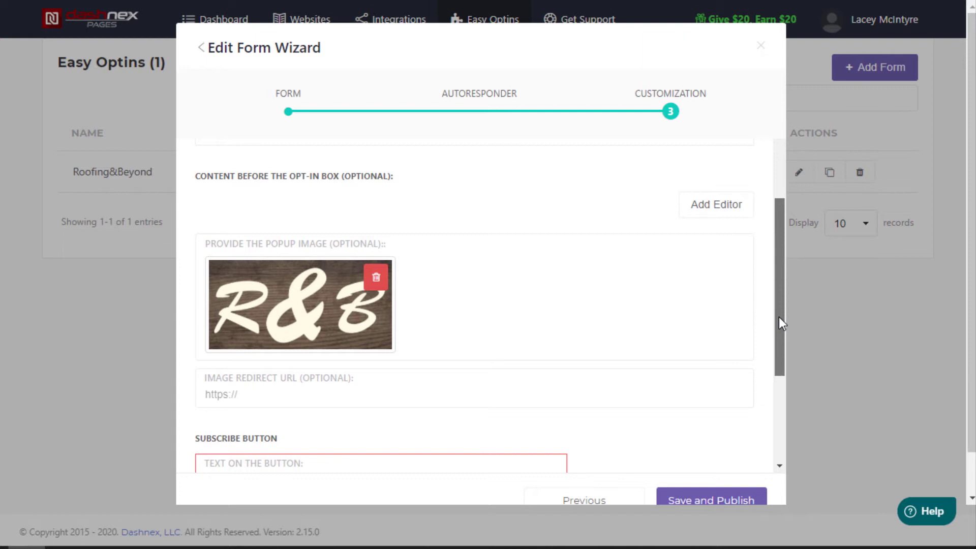
drag(779, 316, 788, 385)
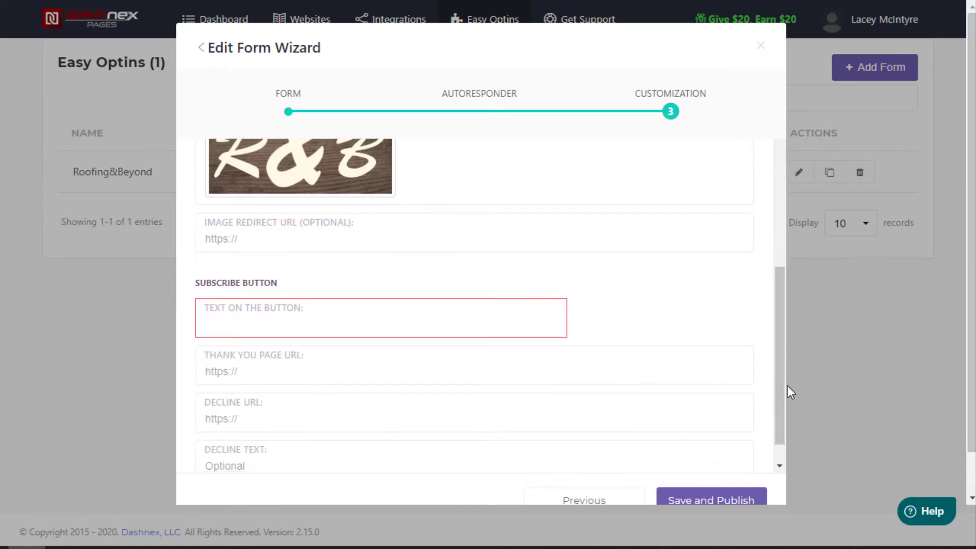
Set the subscribe button label to 'YES CLAIM FREE BID'.
click(239, 329)
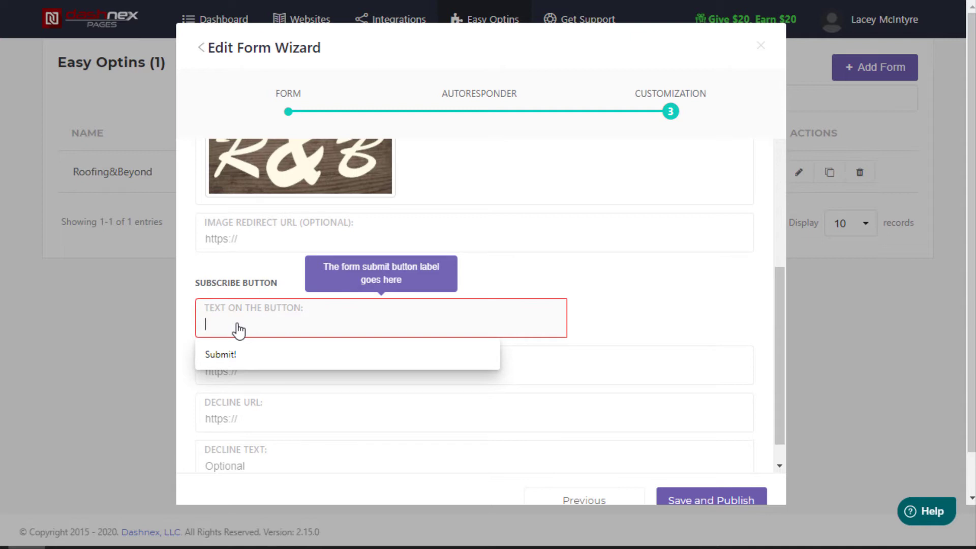
text(YES )
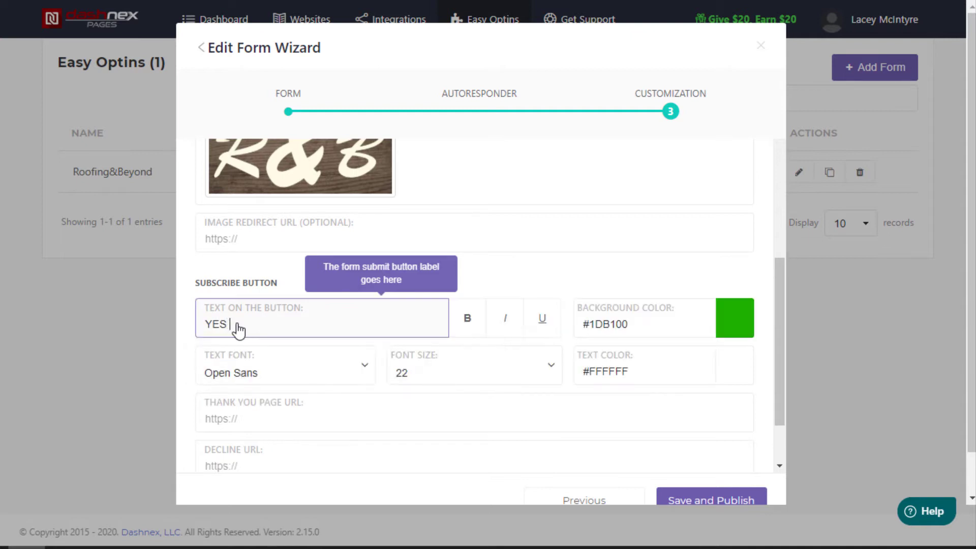
text(CLAIM FER)
key(BackSpace)
key(BackSpace)
text(REEM)
key(BackSpace)
key(BackSpace)
text(BUD)
key(BackSpace)
key(BackSpace)
text(ID)
drag(237, 326, 813, 330)
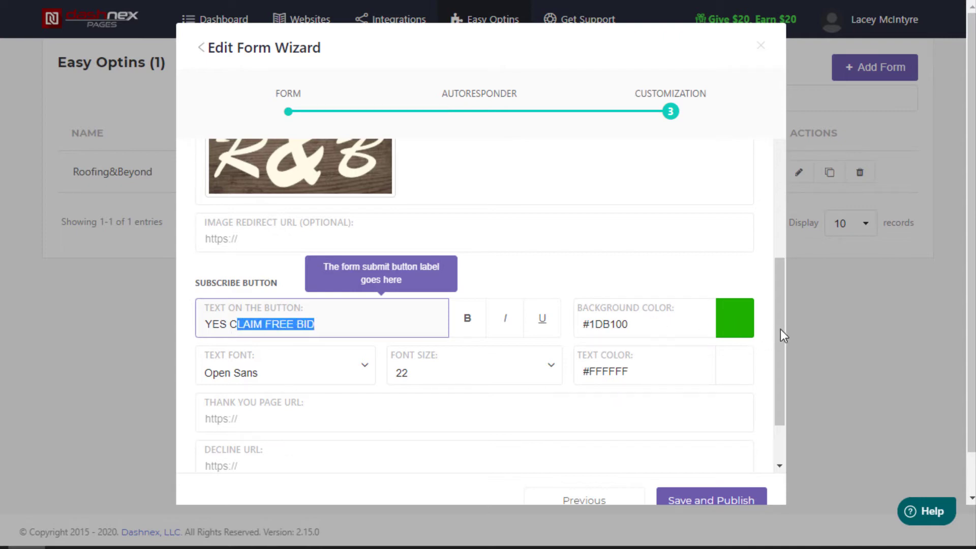
Copy the trigger button's #2dff04 code into the subscribe button's background color.
drag(782, 286, 776, 167)
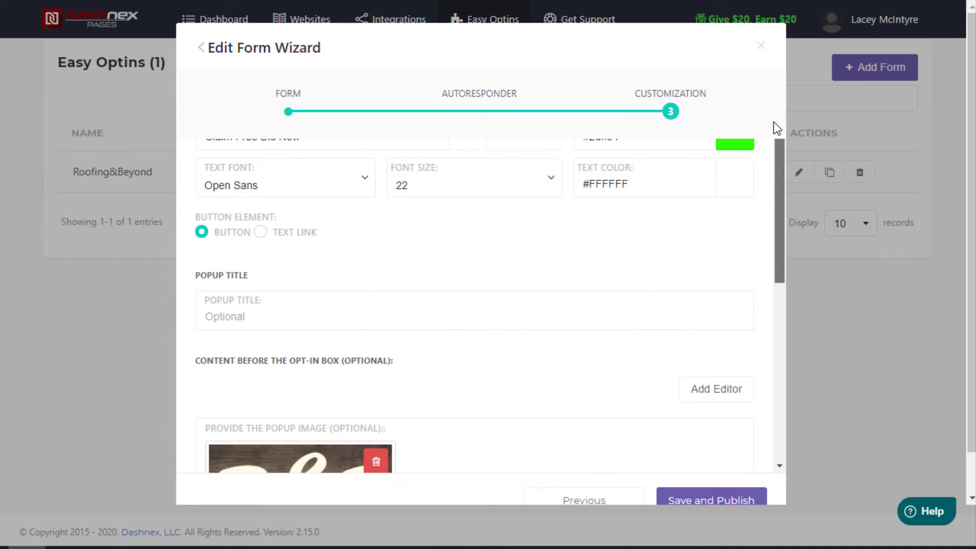
triple_click(632, 213)
key(ctrl+c)
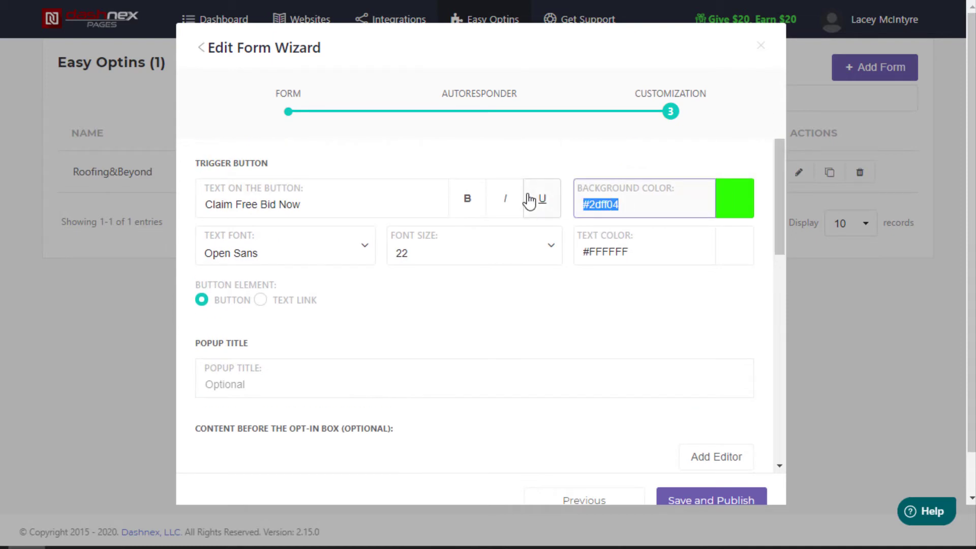
drag(778, 249, 779, 448)
triple_click(636, 246)
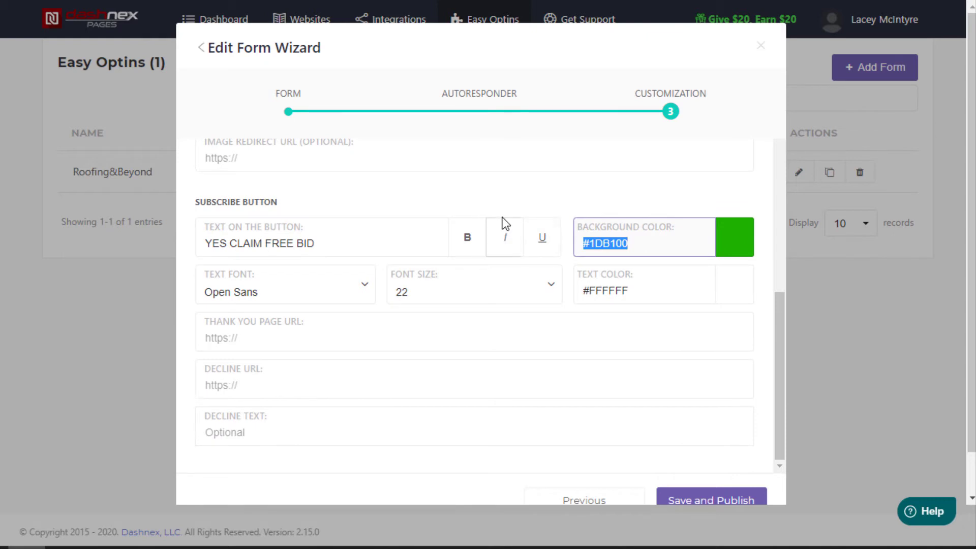
key(ctrl+v)
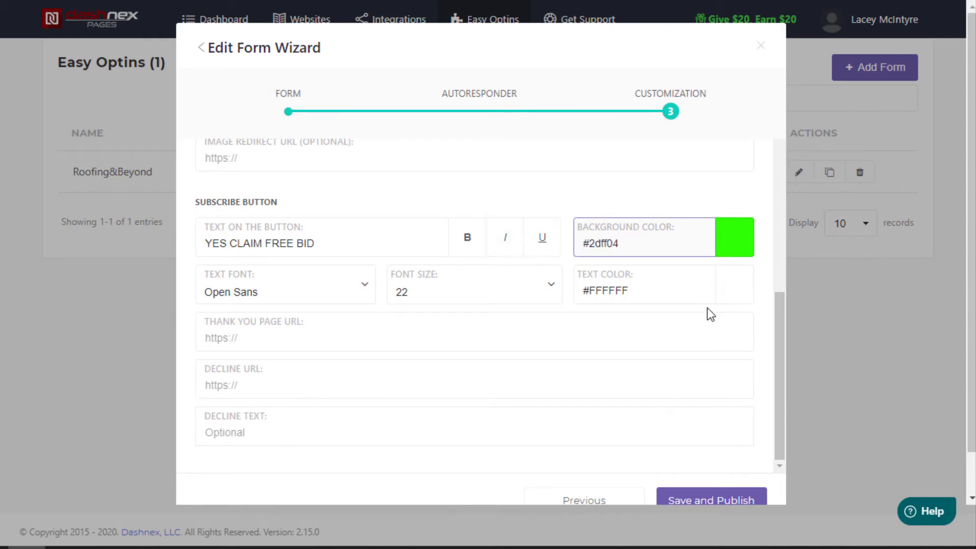
click(780, 323)
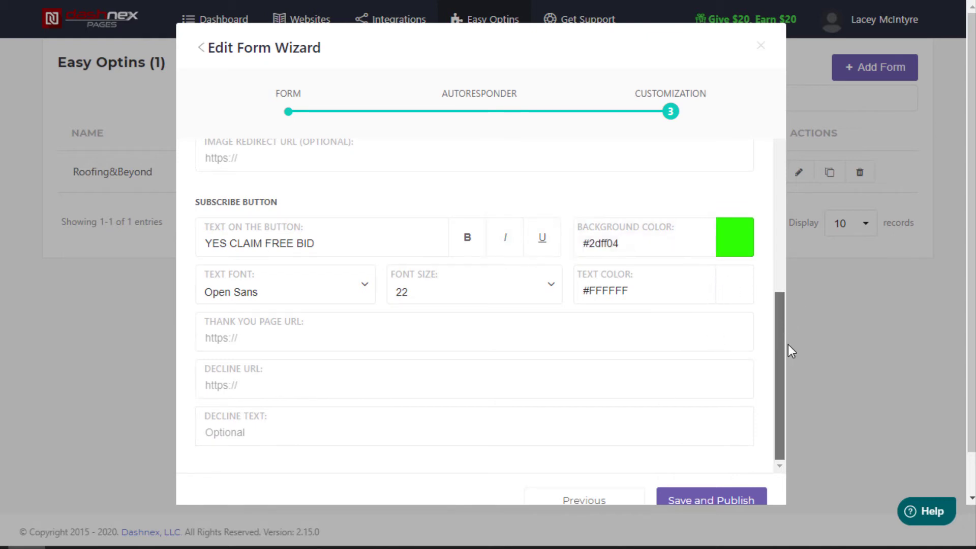
click(301, 335)
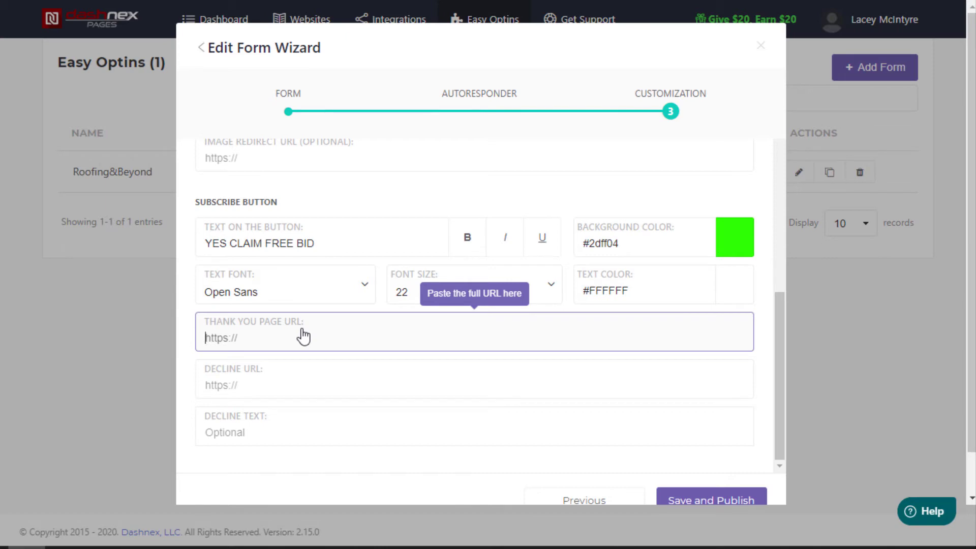
text(ww)
key(BackSpace)
key(BackSpace)
text(https://roofi)
text(ngandbeyond46)
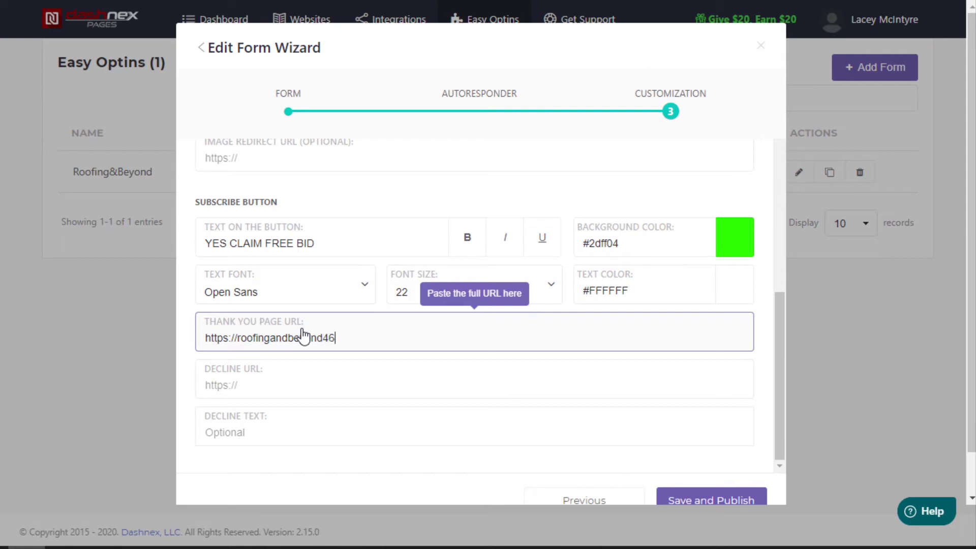
key(BackSpace)
text(06/)
key(BackSpace)
text(.com/thankyou)
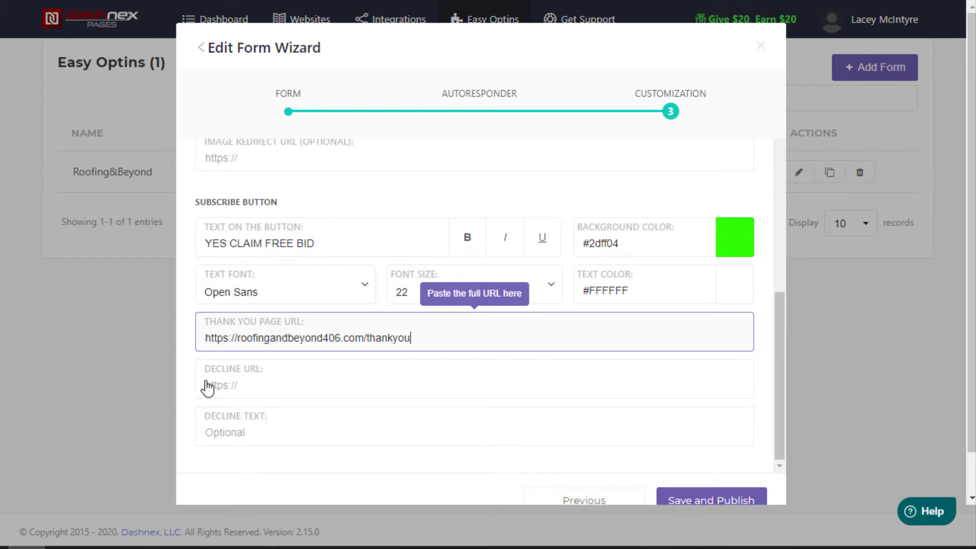
click(277, 382)
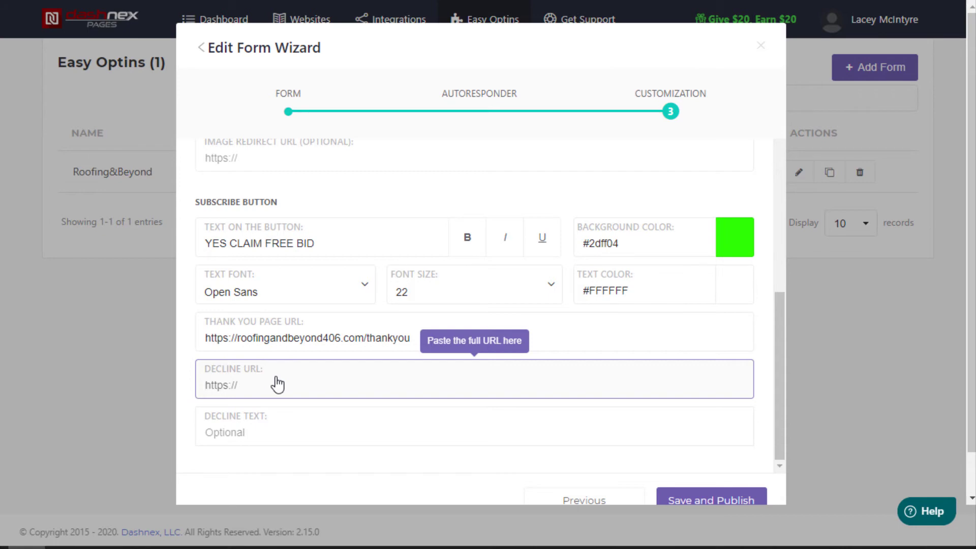
text(https://roofingbeyond406.com)
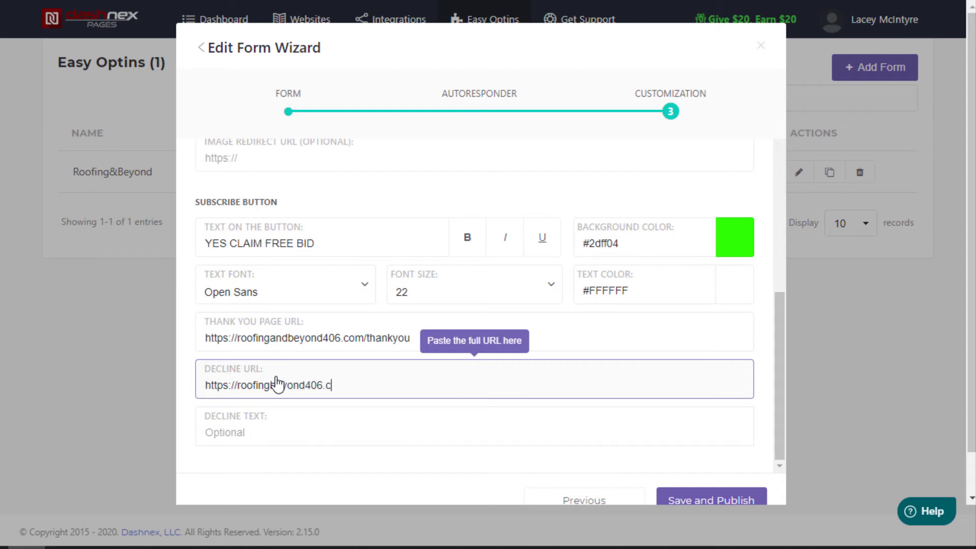
click(263, 435)
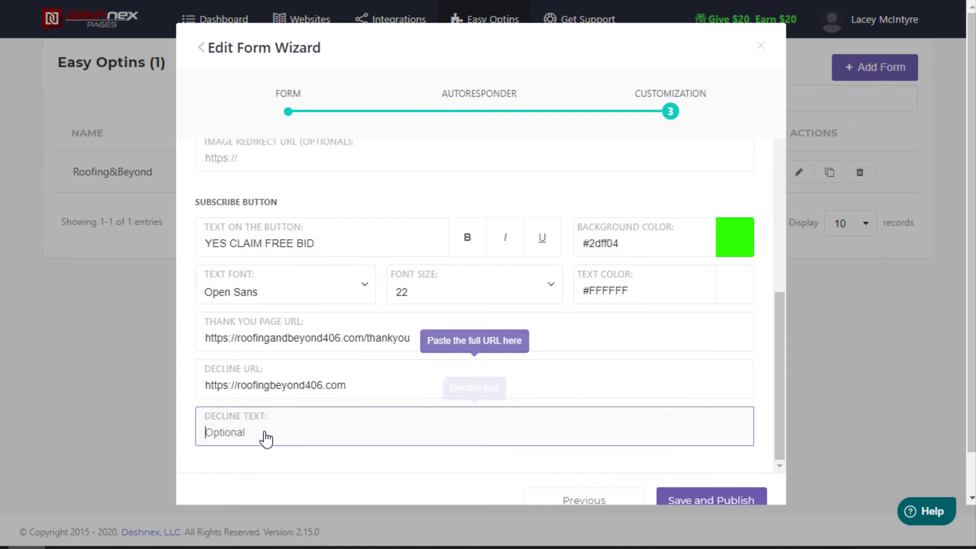
click(706, 502)
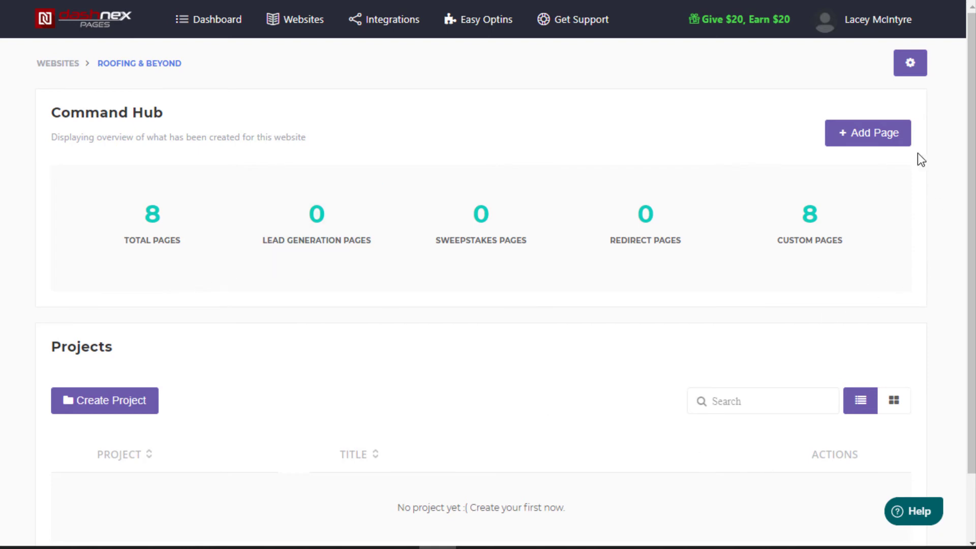
Add a new page to the Roofing & Beyond website using the Create Custom Page option.
click(894, 134)
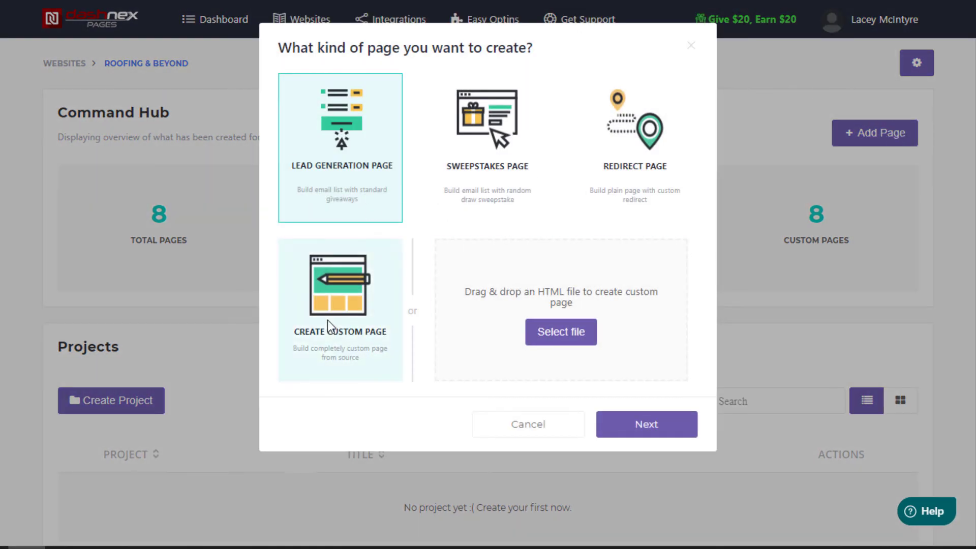
click(327, 319)
click(627, 424)
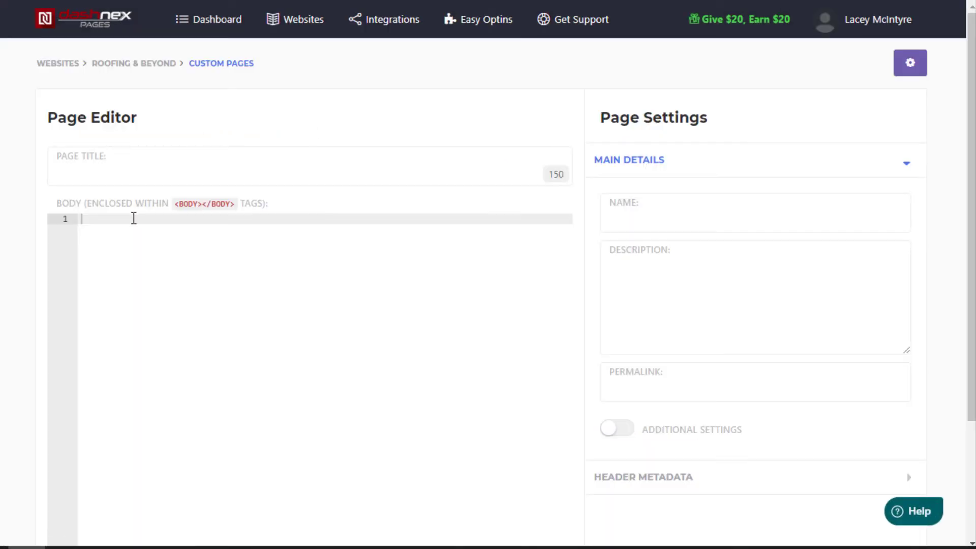
Paste the opt-in embed code into the body and title the page 'Free Bid Sign Up'.
text(<easyoptin data-id="11683009-f7d7-4dd8-a975-950a7d617622" />)
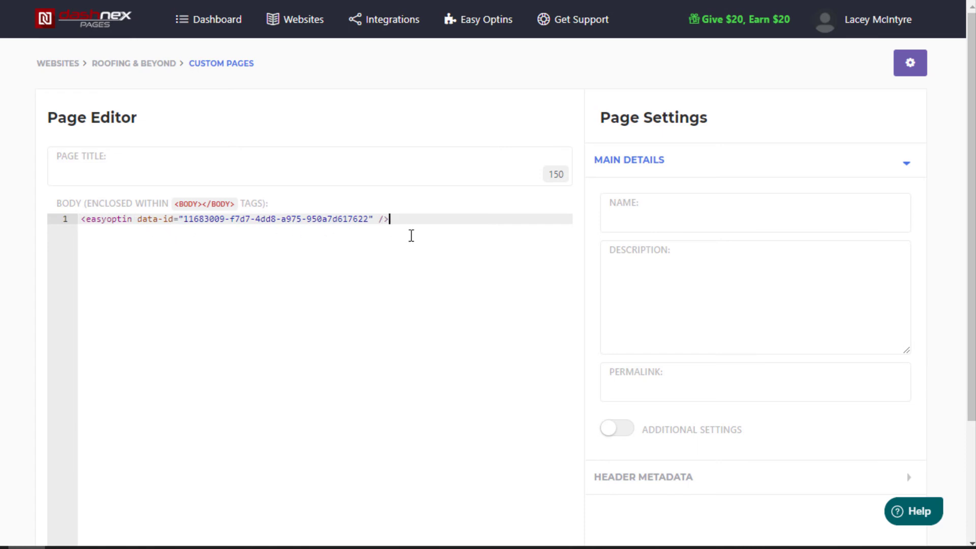
click(201, 178)
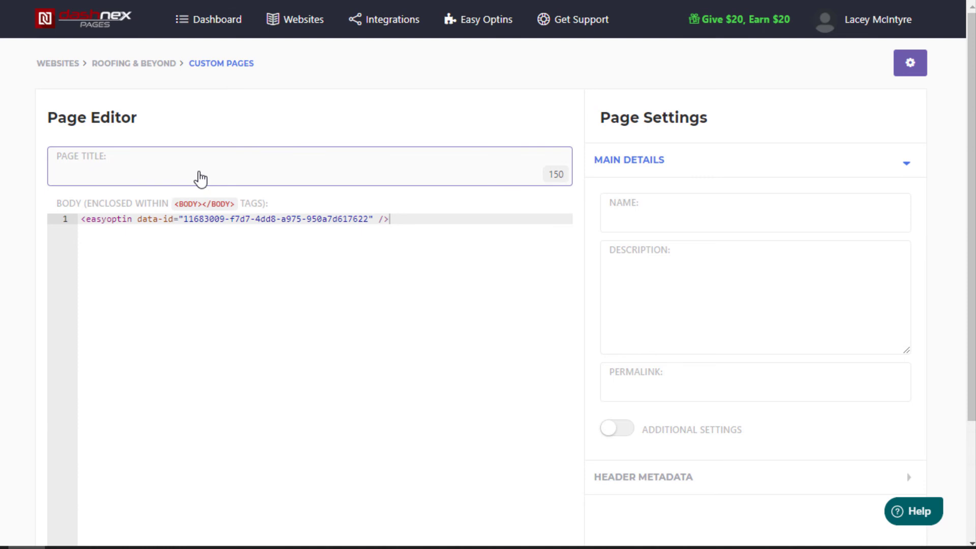
text(Free Bu)
key(BackSpace)
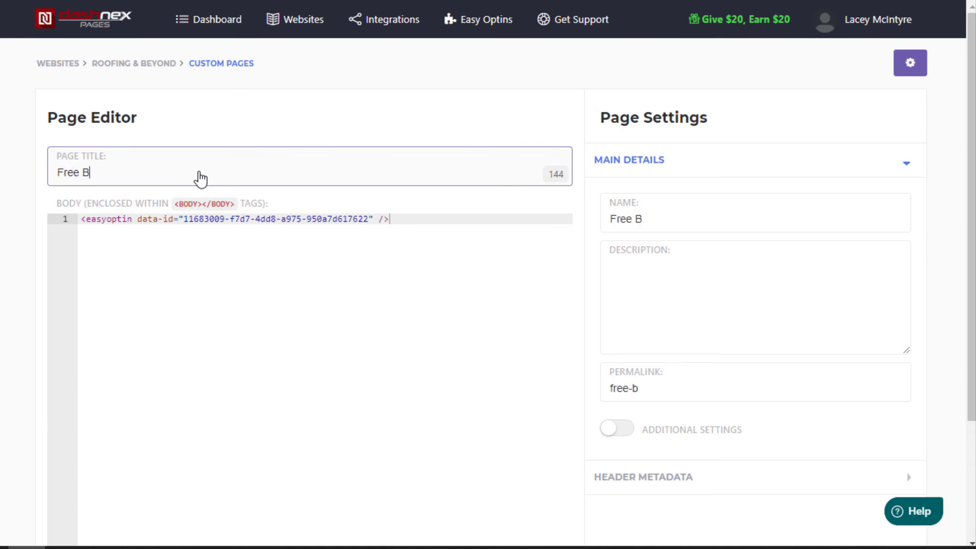
text(id Sign Up)
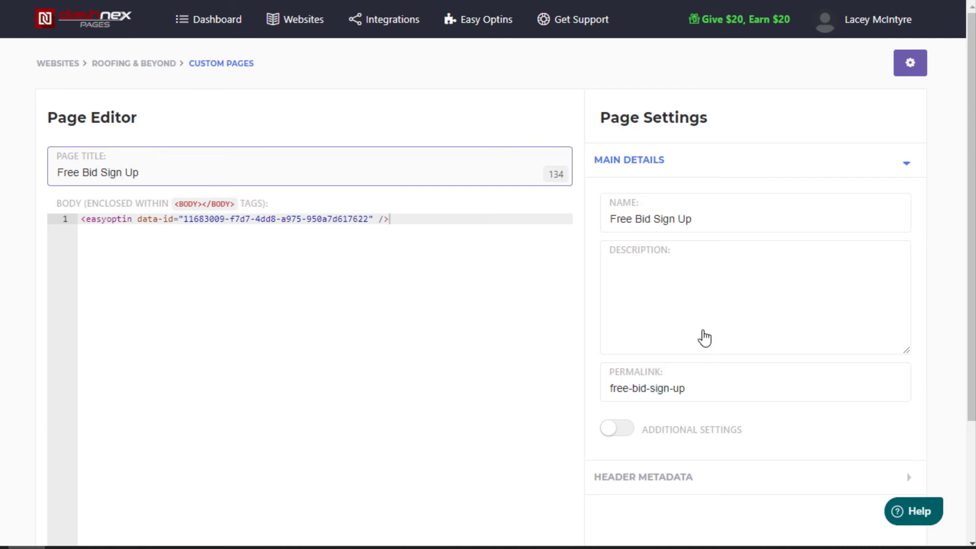
Describe the page as 'Sign up to receive FREE bid!', fixing the spelling, and save it.
scroll(971, 273, down, 2)
click(663, 196)
text(Si)
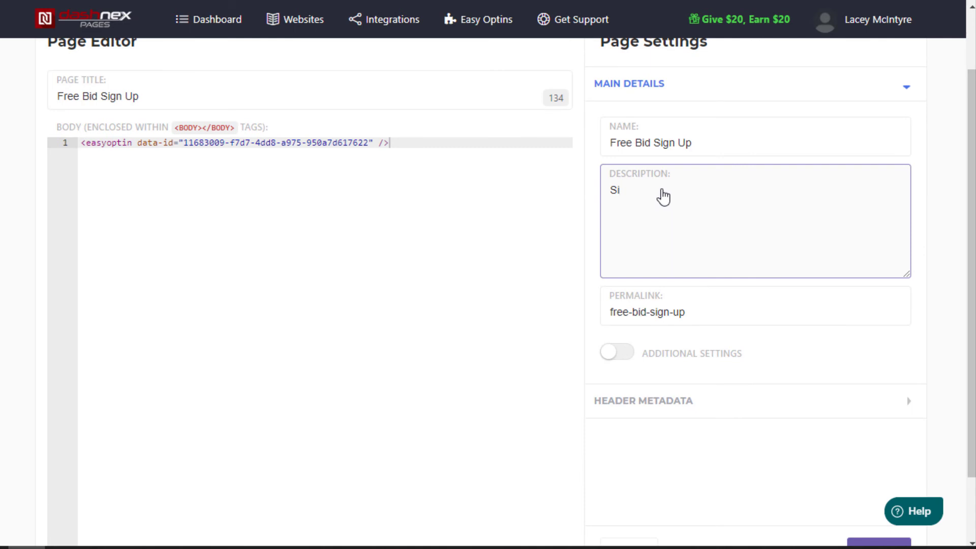
text(gn up to recieve FREE )
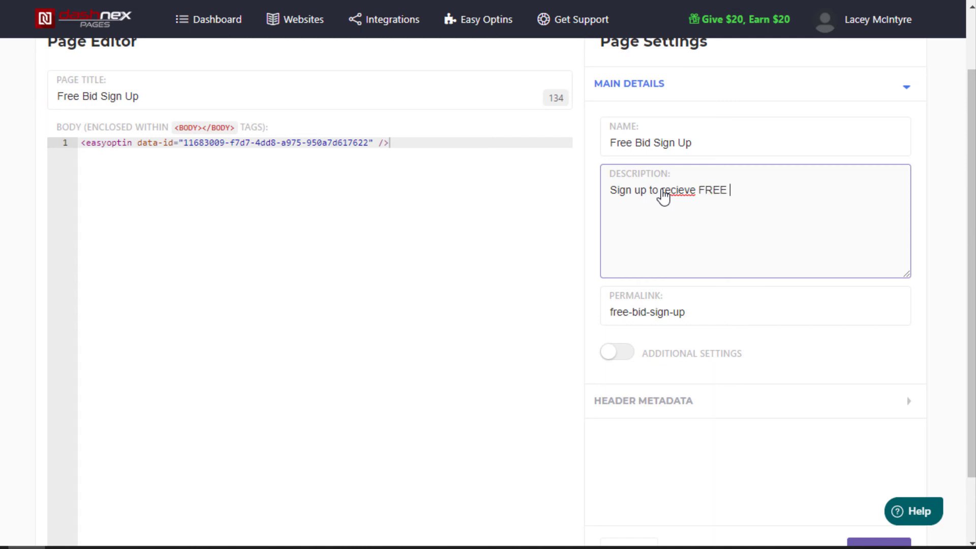
text(bid!)
right_click(663, 196)
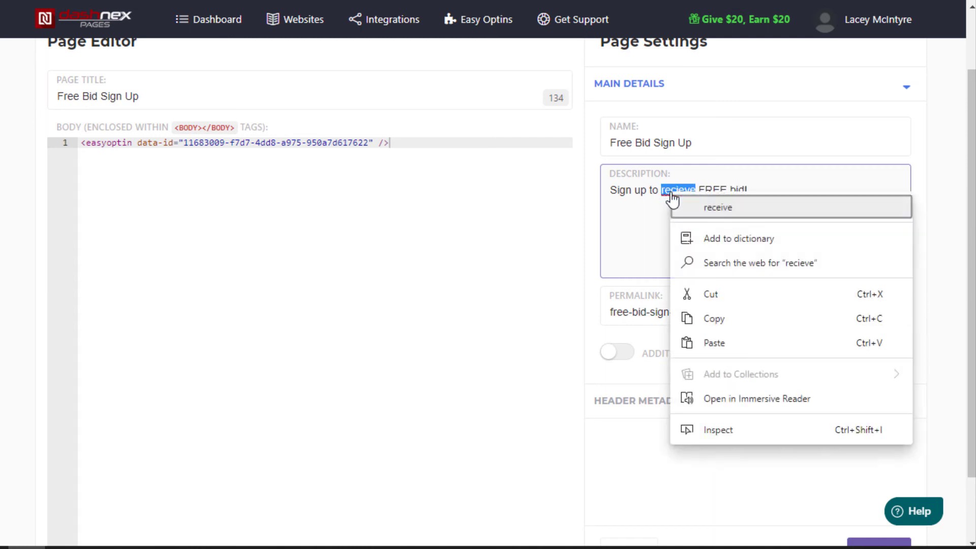
click(707, 218)
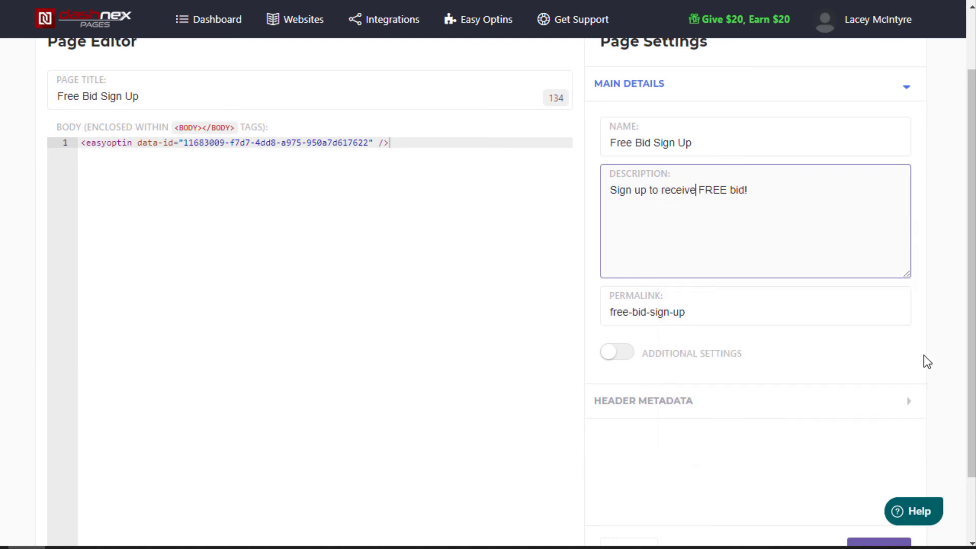
drag(971, 361, 969, 441)
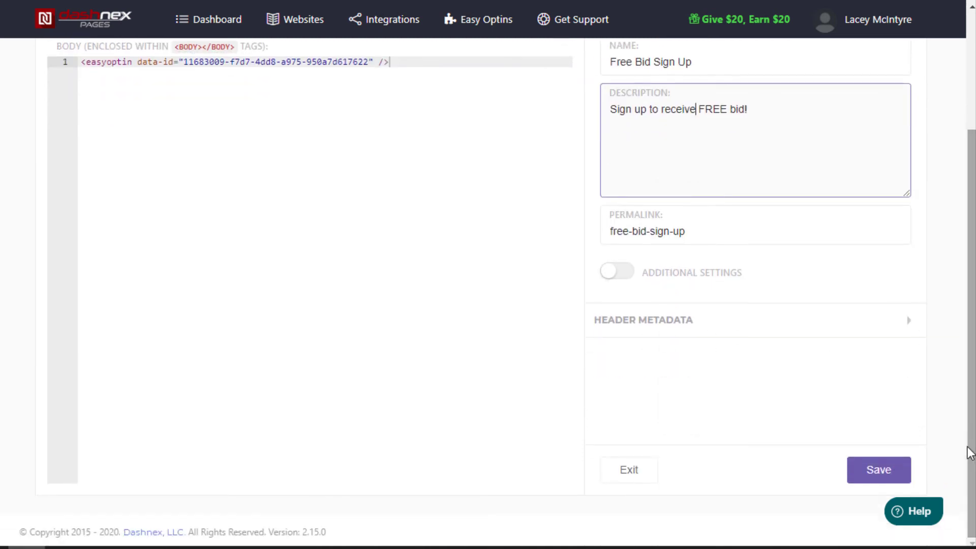
click(872, 471)
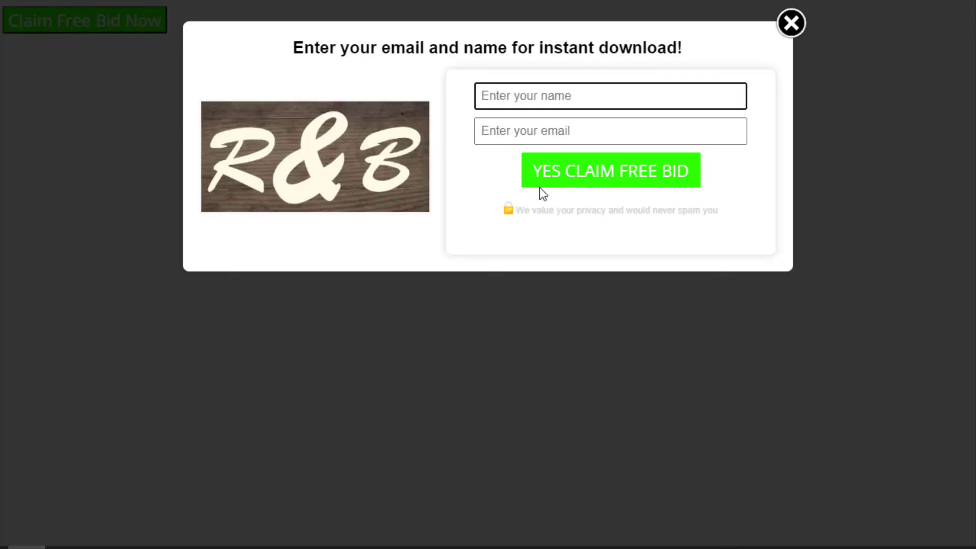
In the page preview, autofill a saved name and e-mail, then submit via YES CLAIM FREE BID.
click(599, 96)
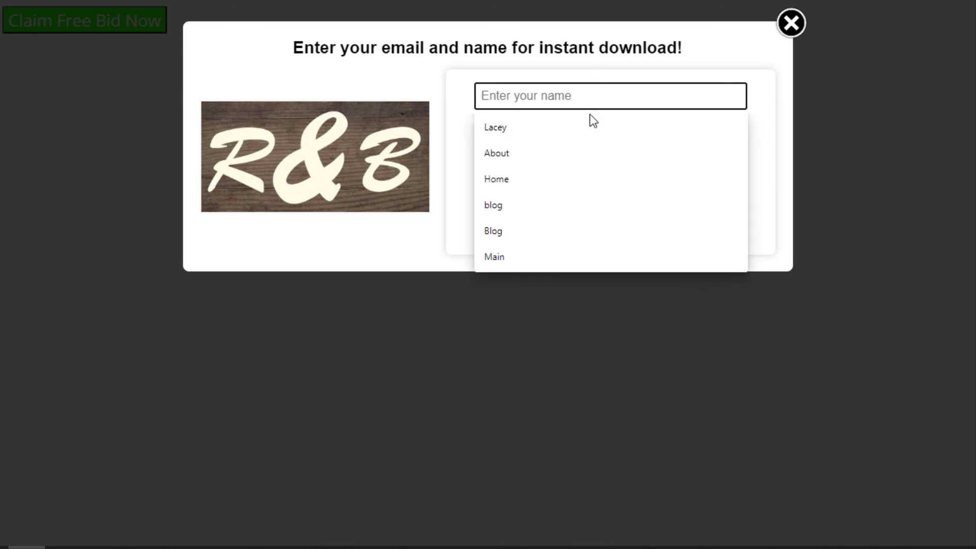
click(590, 117)
click(578, 134)
click(568, 162)
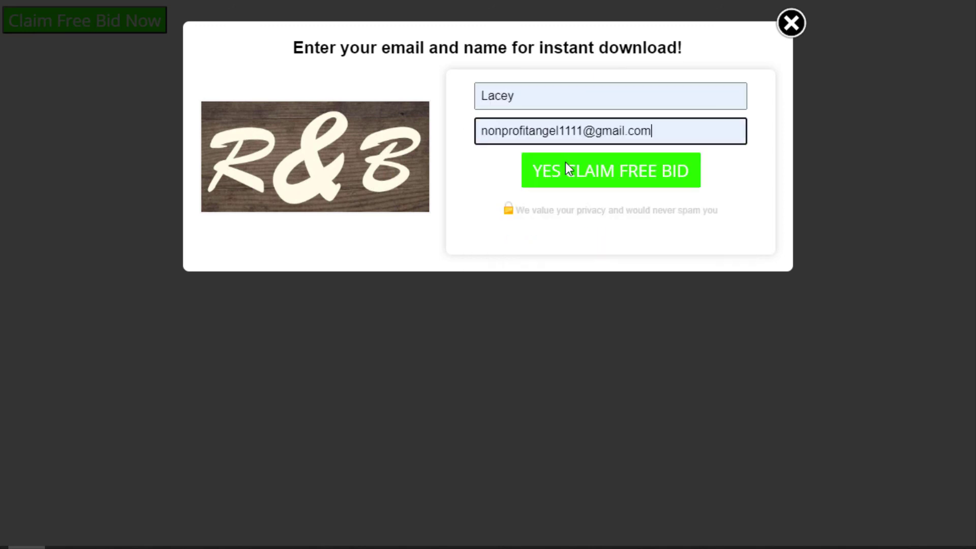
click(613, 180)
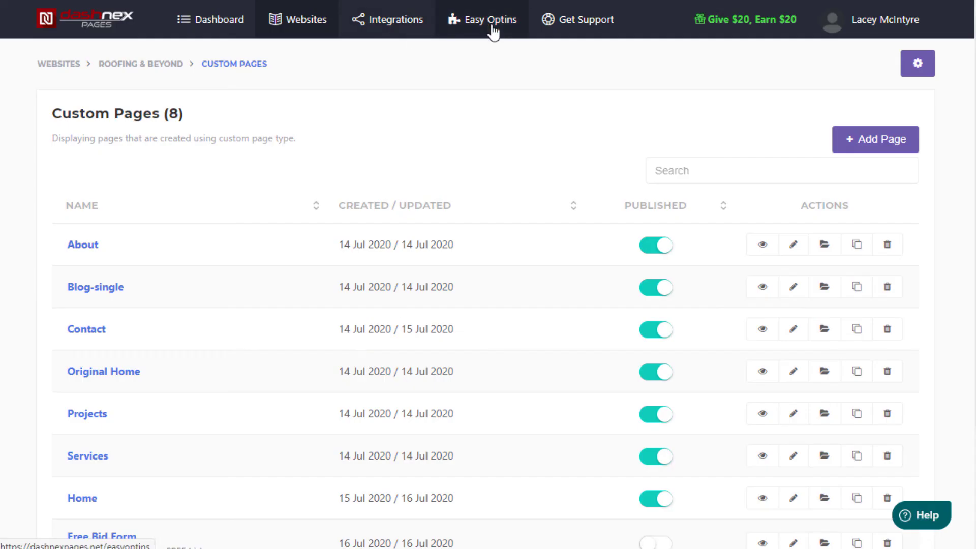
Open Easy Optins to confirm Roofing&Beyond has 1 entrant, then return to the forms list.
click(491, 26)
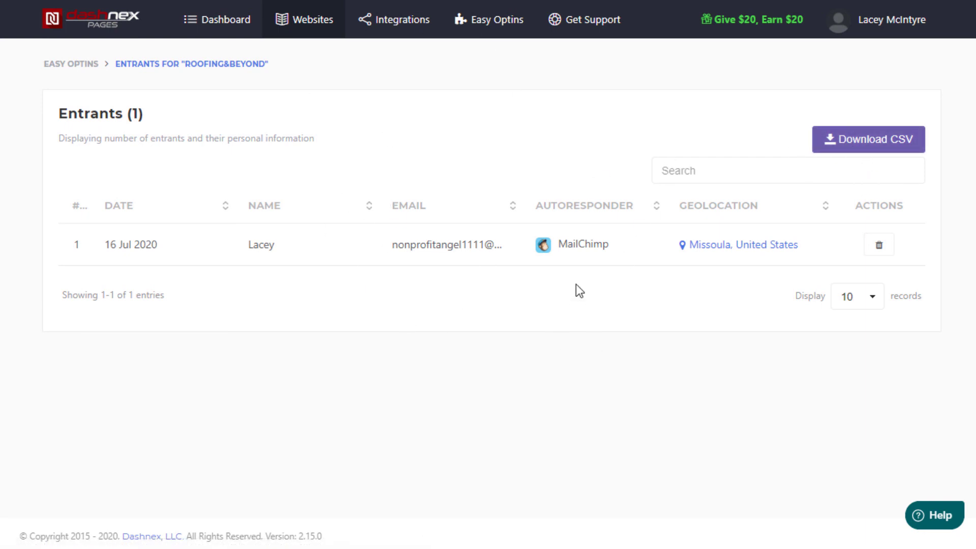
key(alt+Left)
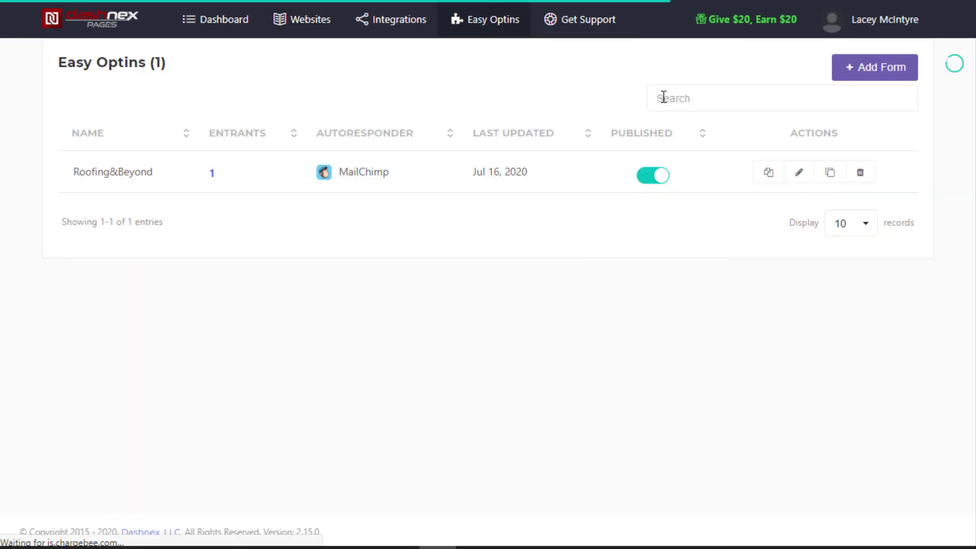